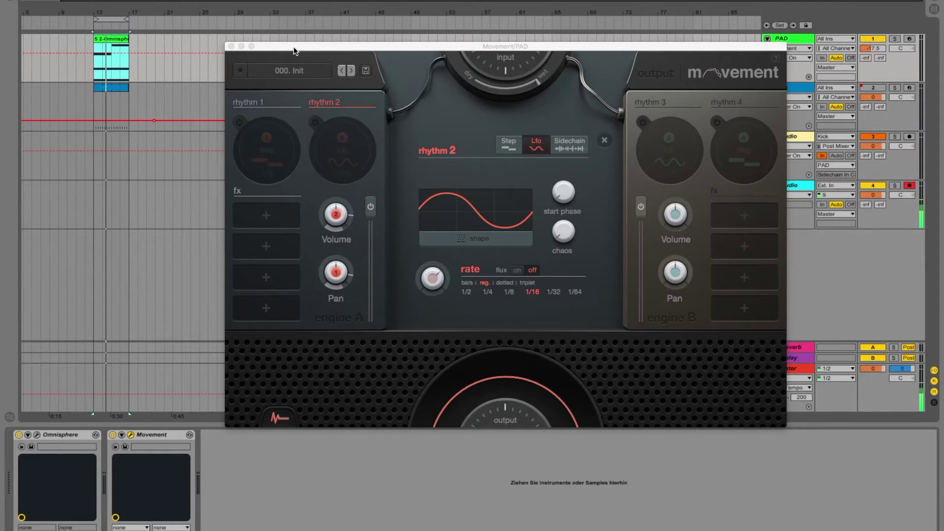
Bypass the Movement device on the PAD track and play the unprocessed pad.
left_click(113, 435)
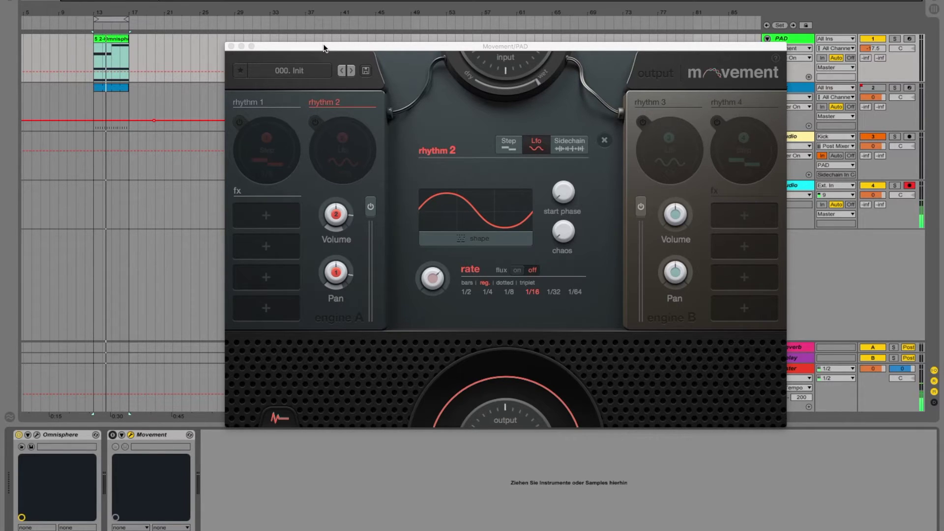
key("space")
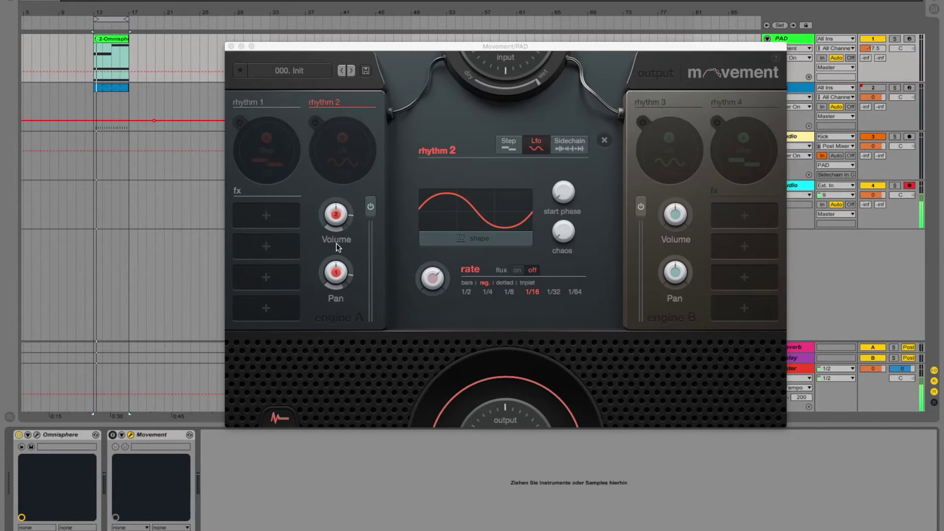
Browse the presets, then re-enable the Movement device and audition the pad with the preset 010. Saw Pumper.
left_click(302, 73)
scroll(491, 242, "down", 15)
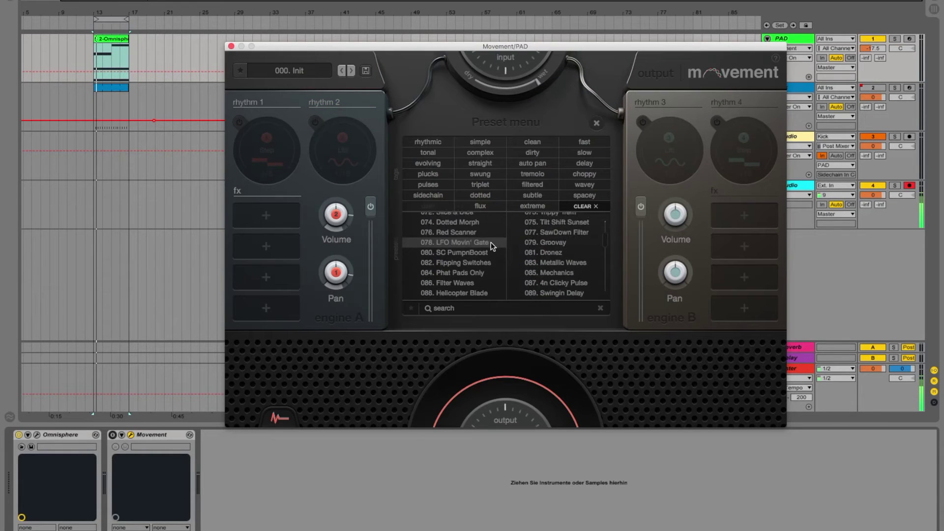
scroll(491, 242, "up", 15)
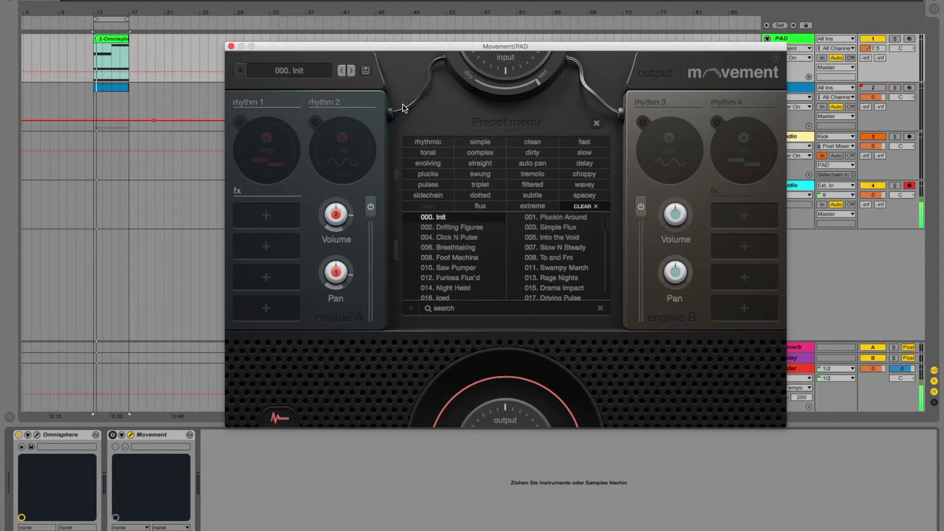
left_click(112, 435)
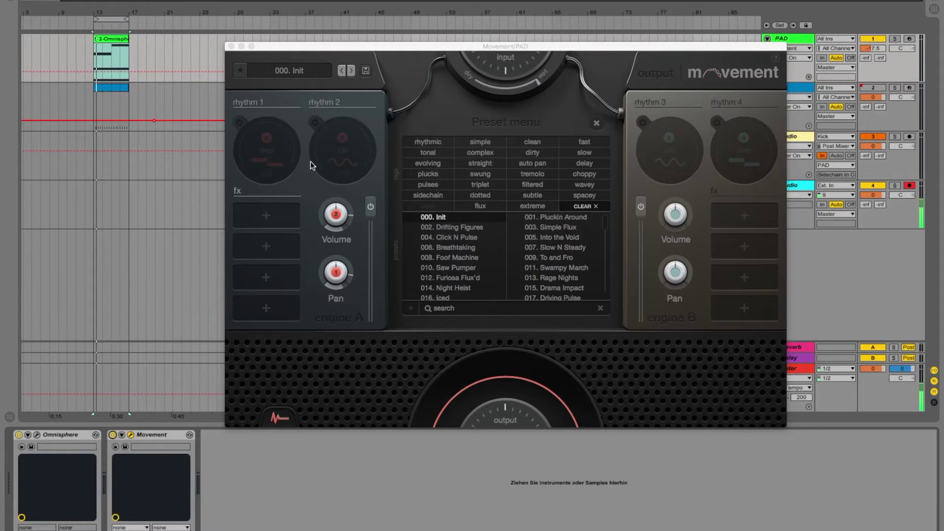
left_click(453, 269)
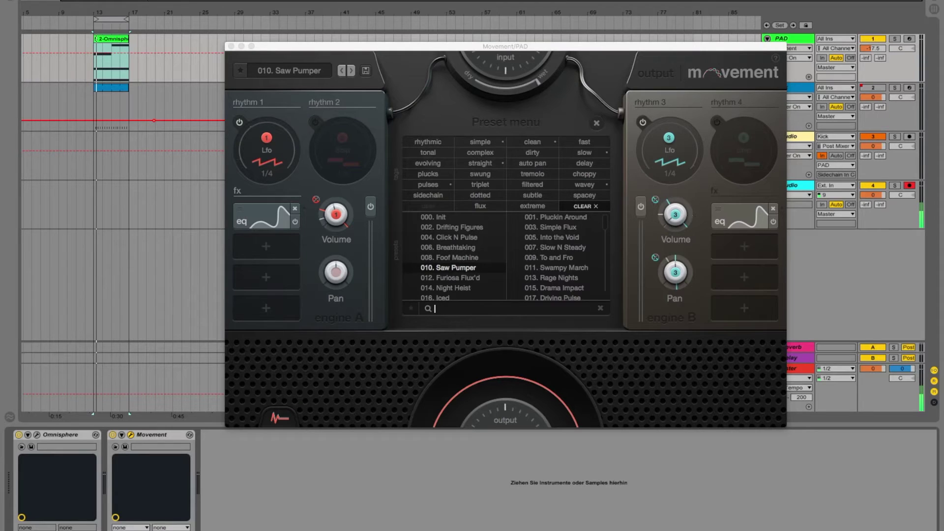
left_click(489, 2)
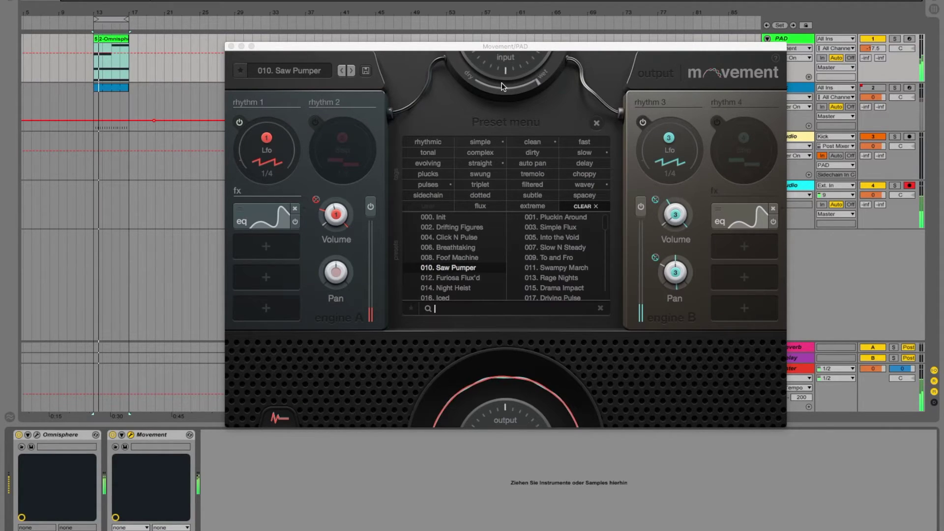
Audition the pad with the presets 019. Trippy Soca and 082. Flipping Switches.
scroll(560, 283, "down", 2)
left_click(556, 284)
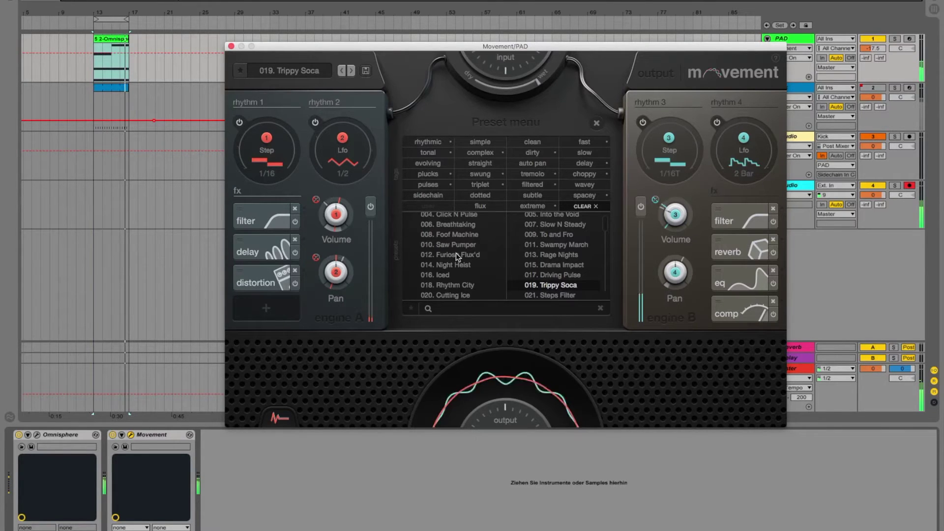
scroll(456, 287, "down", 3)
scroll(455, 286, "down", 15)
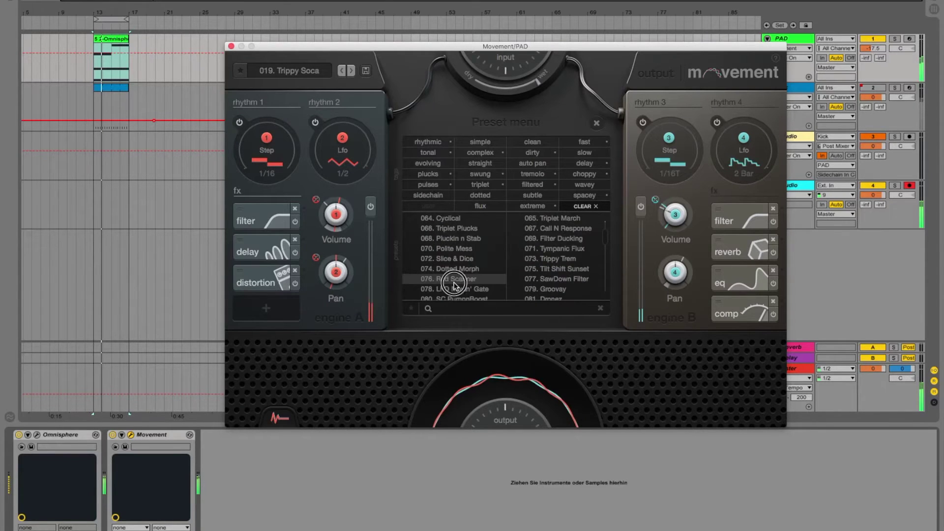
scroll(455, 286, "down", 2)
left_click(455, 287)
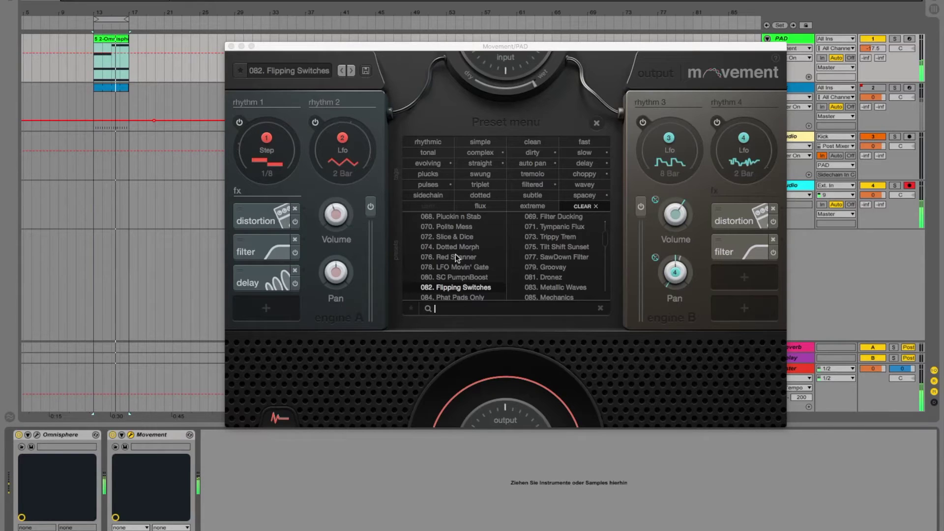
Reset the plug-in by loading the preset 000. Init.
scroll(453, 241, "up", 3)
scroll(452, 241, "up", 10)
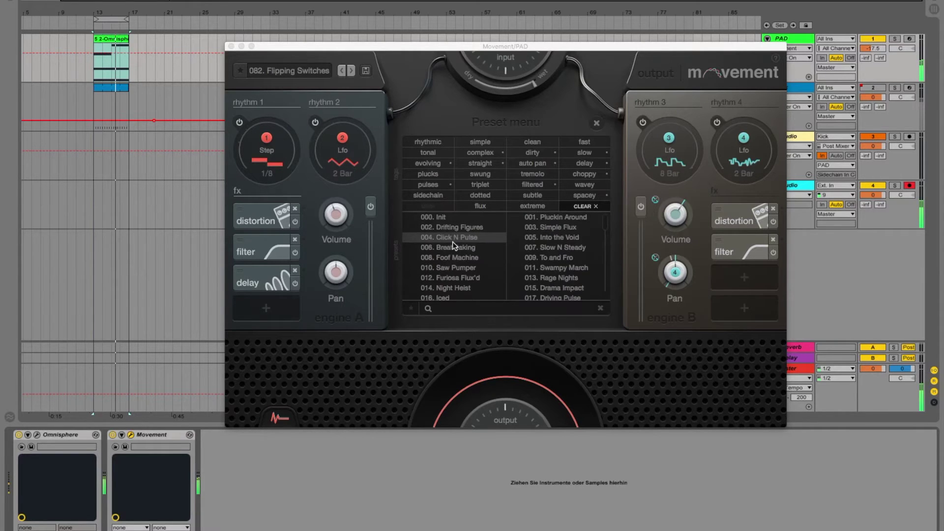
left_click(443, 217)
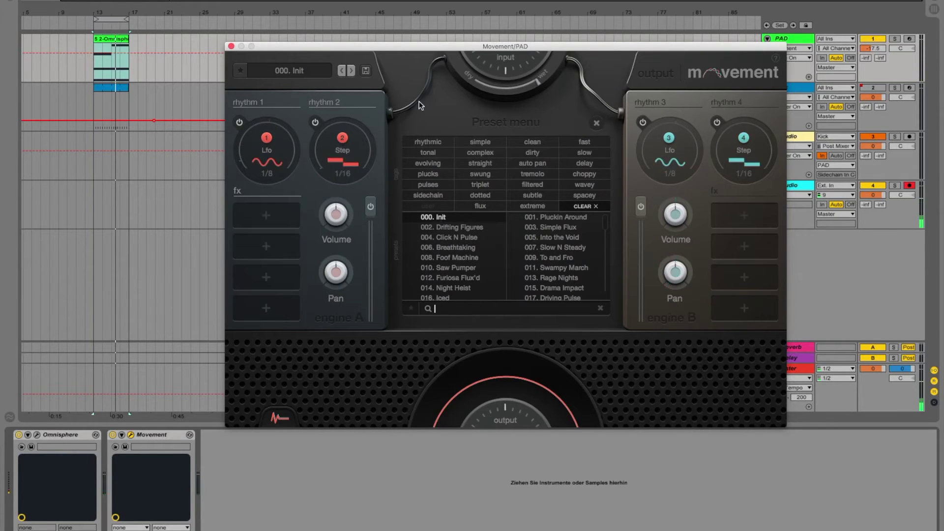
Switch rhythm 1 to Step and, after comparing the pattern categories, apply the second pattern in the middle row of the simple set.
left_click(281, 151)
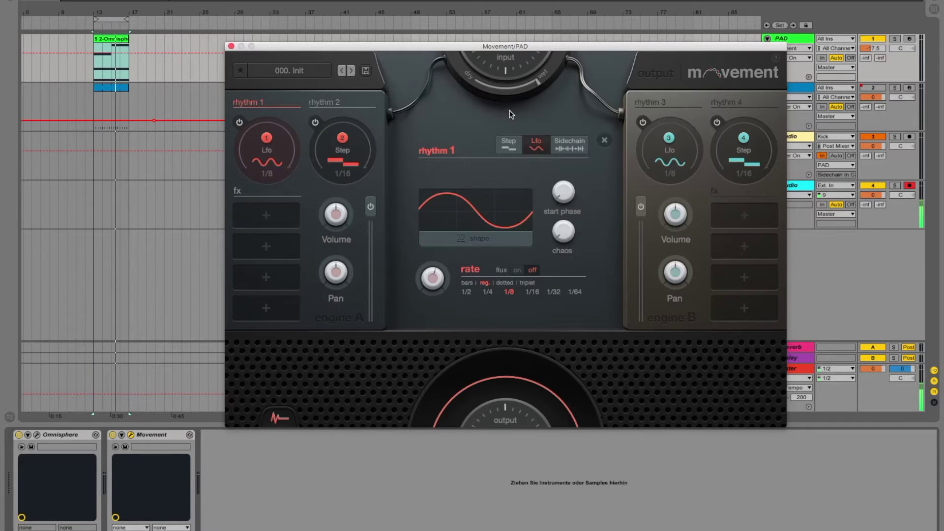
left_click(507, 147)
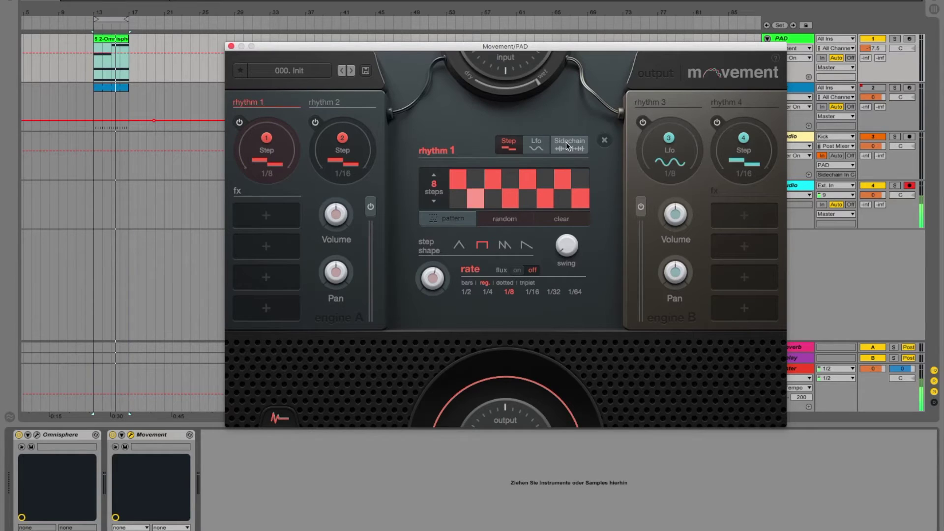
left_click(461, 223)
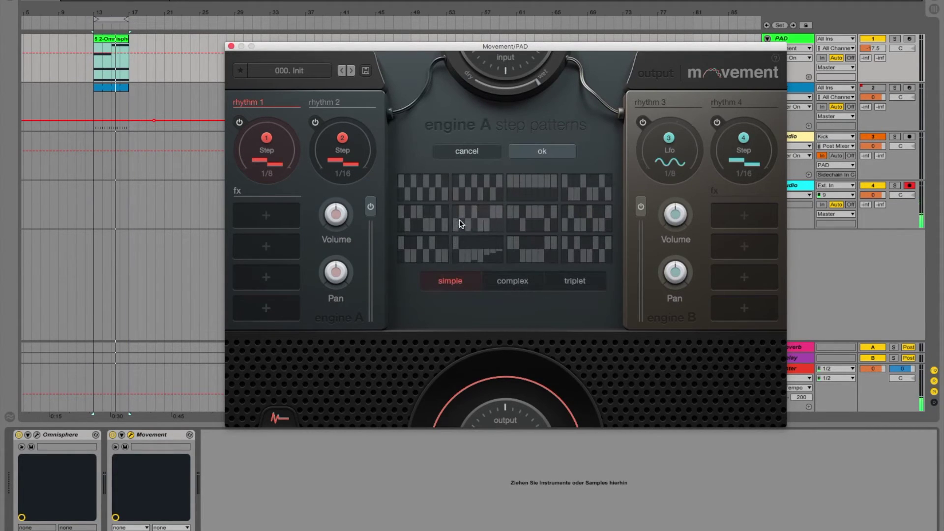
left_click(525, 284)
left_click(576, 282)
left_click(484, 226)
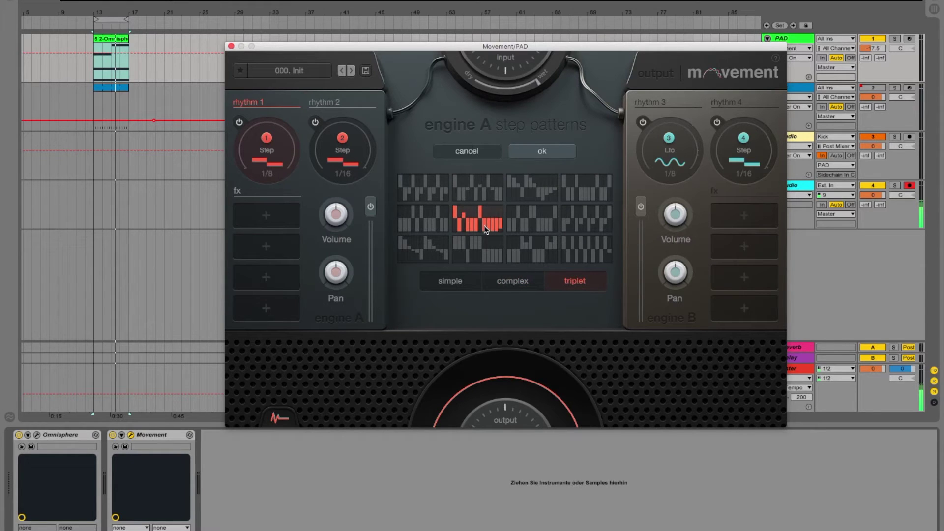
left_click(450, 284)
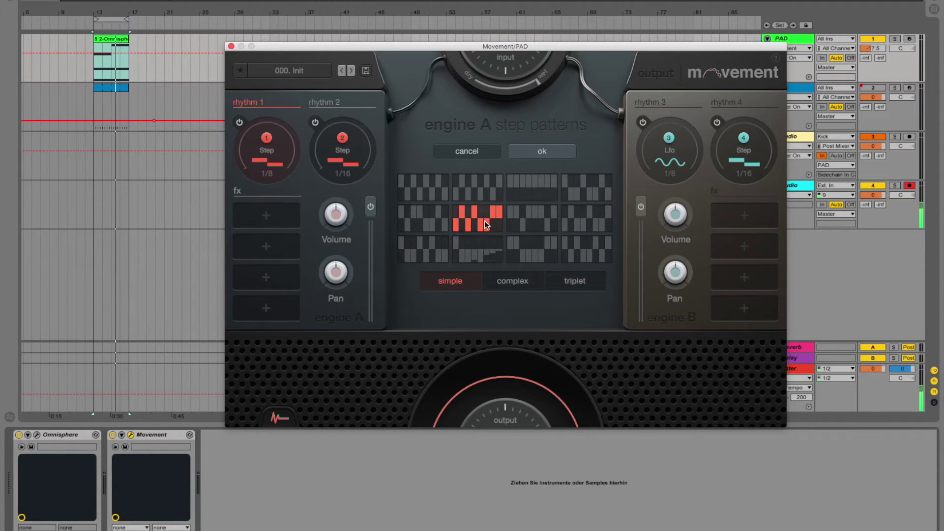
left_click(543, 154)
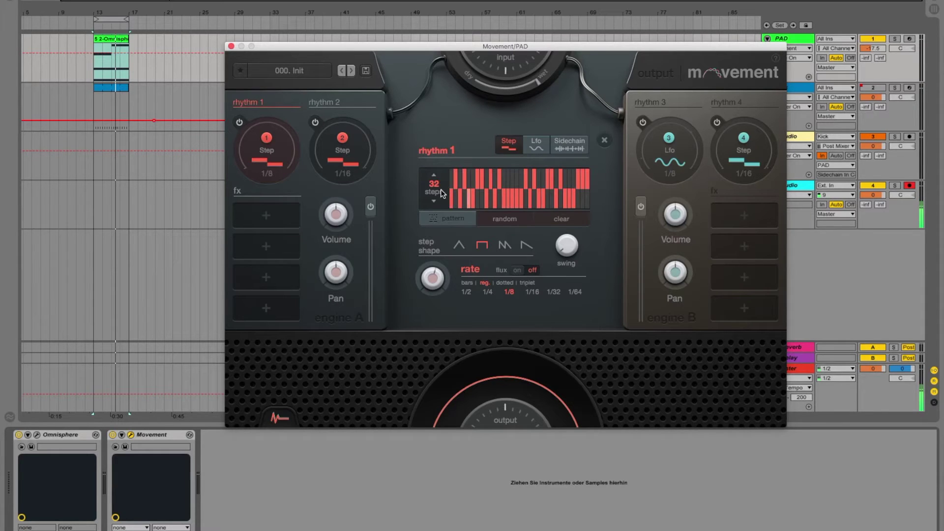
Randomize the step pattern of rhythm 1 three times.
left_click(506, 217)
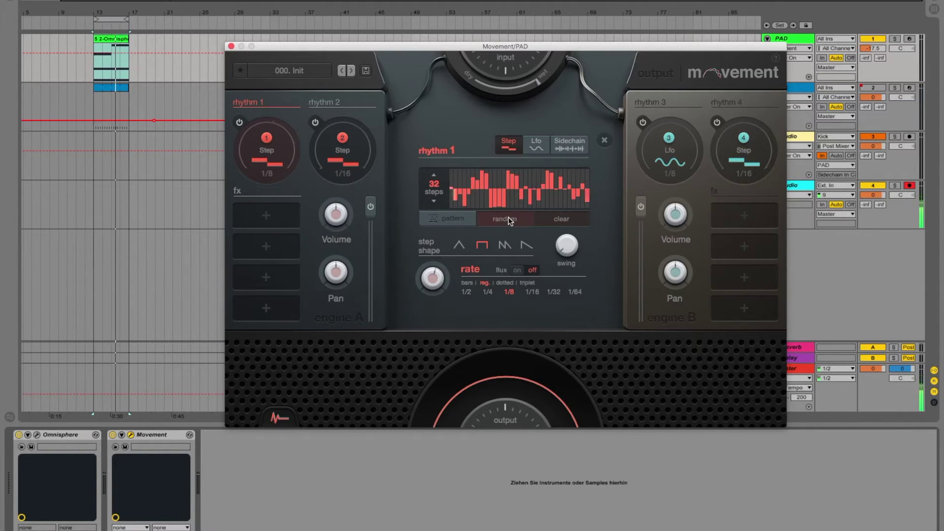
left_click(509, 220)
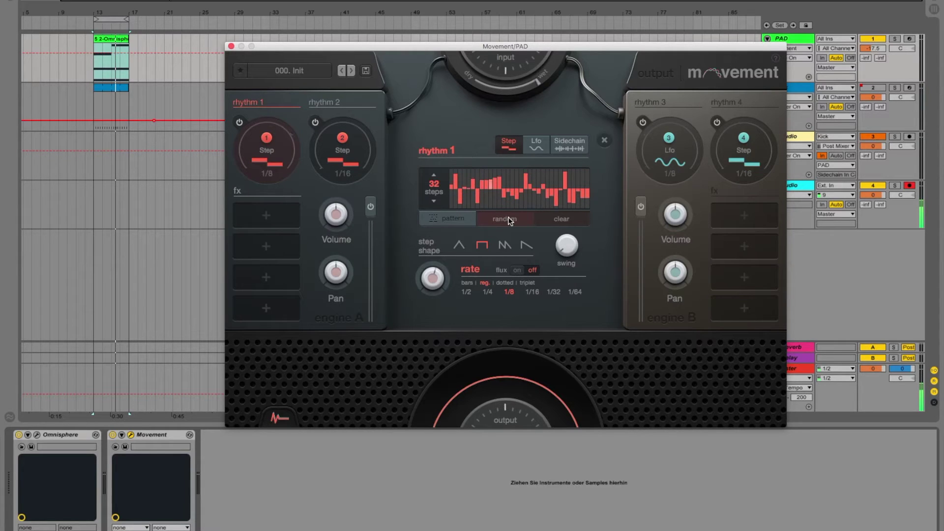
left_click(510, 220)
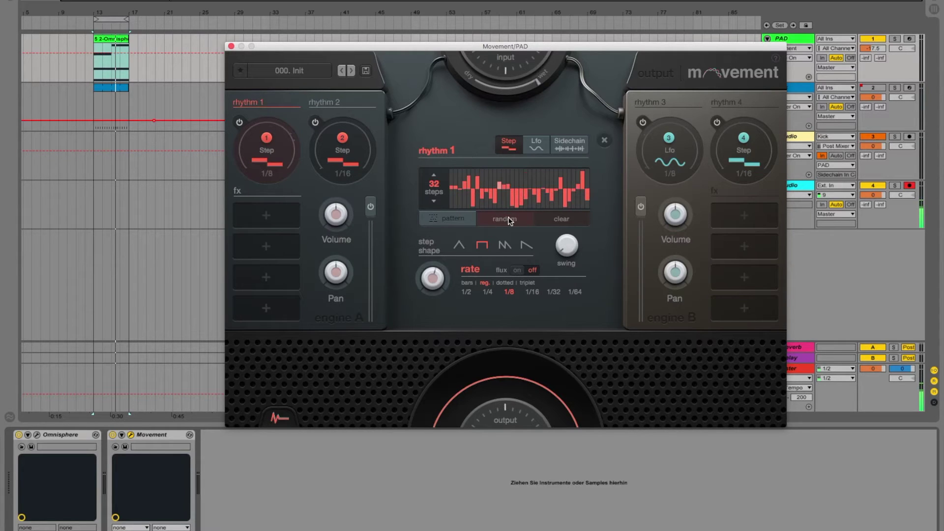
Clear the rhythm 1 steps and draw a custom pattern of raised and lowered steps by hand.
left_click(573, 220)
mouse_move(457, 188)
left_mouse_down()
mouse_move(510, 199)
mouse_move(534, 171)
mouse_move(572, 197)
left_mouse_up()
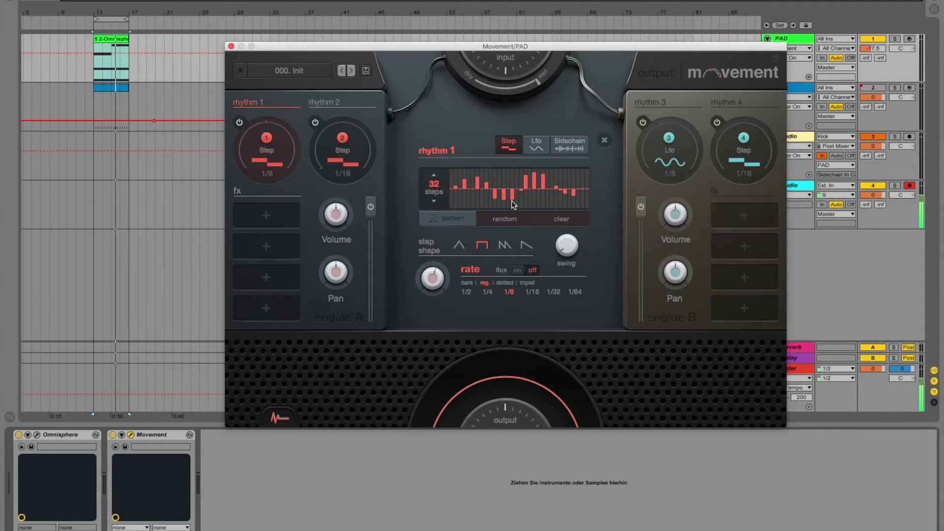
Replace the rhythm 1 steps with the second pattern in the middle row of the simple patterns.
left_click(457, 218)
left_click(486, 220)
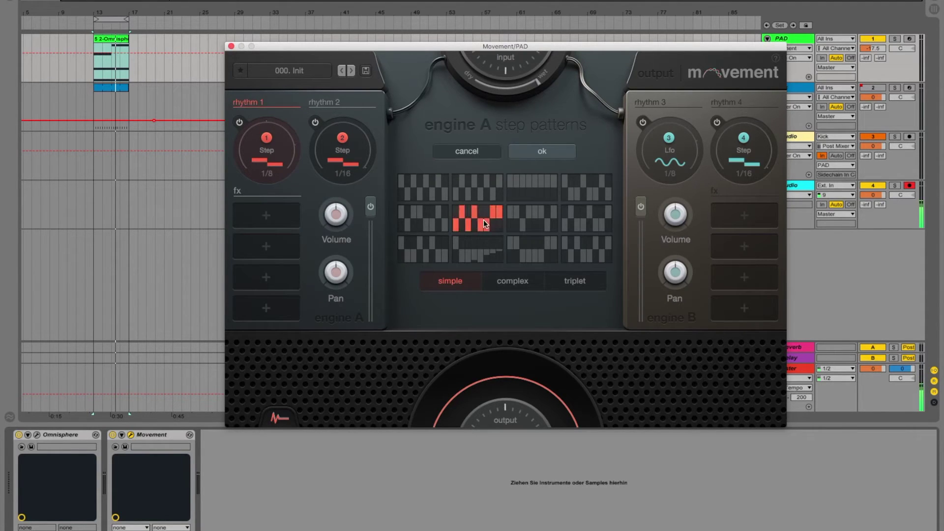
left_click(543, 157)
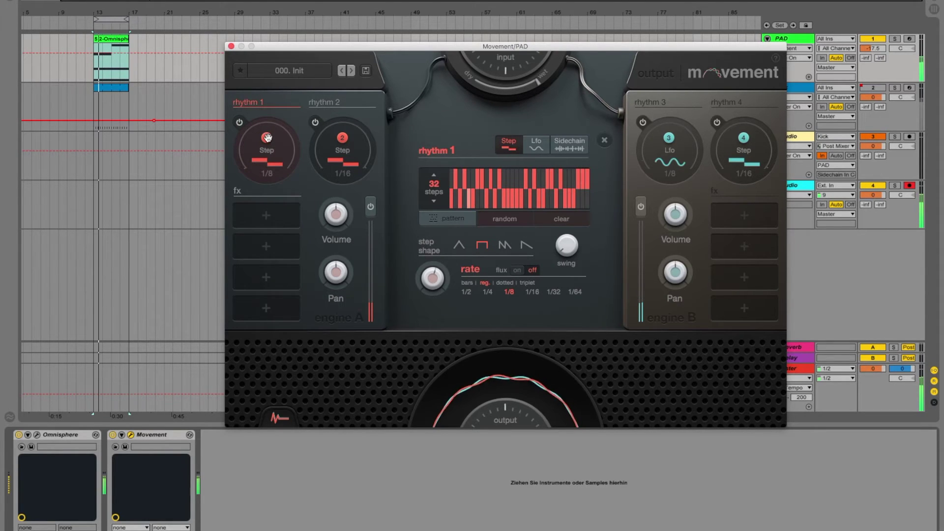
Assign rhythm 1 as the modulator of engine A's Volume.
left_click(288, 149)
left_click_drag(287, 149, 337, 215)
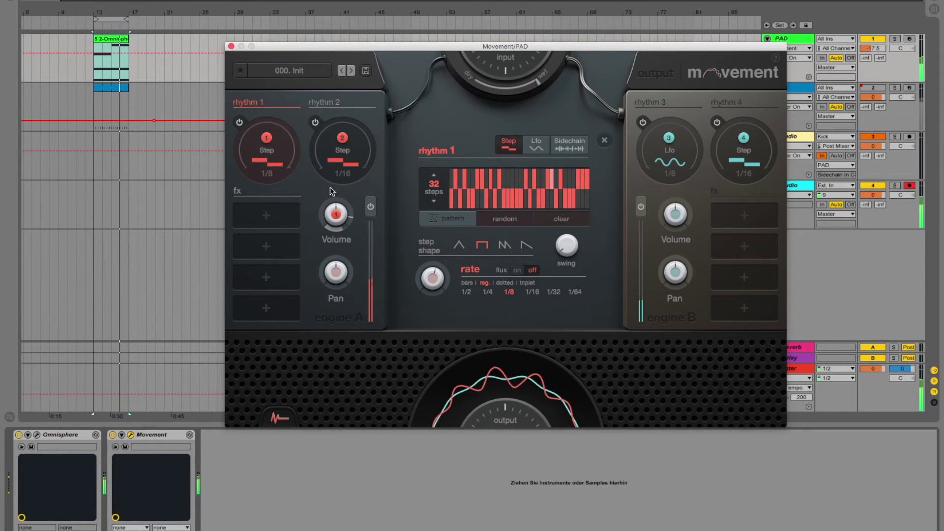
Switch rhythm 2 to Lfo and apply the irregular shape that is third in the bottom row of the shape list.
left_click(350, 154)
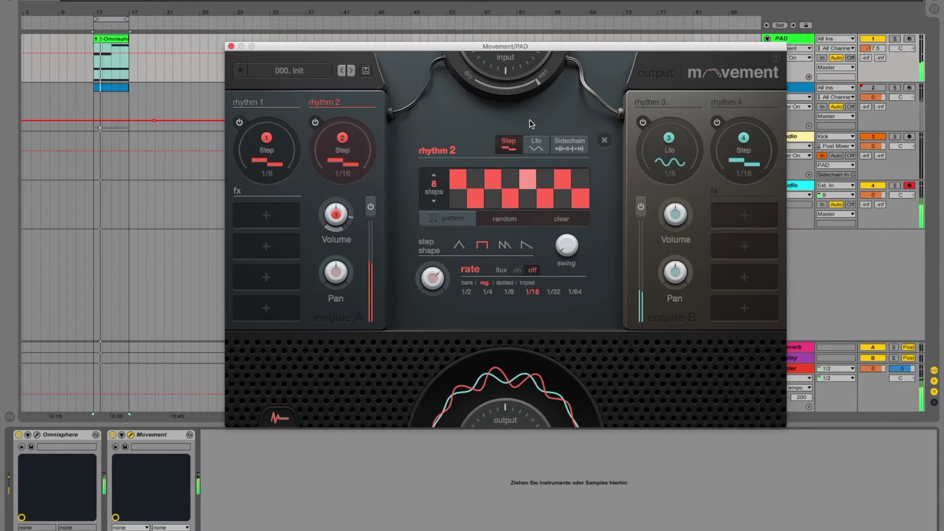
left_click(534, 149)
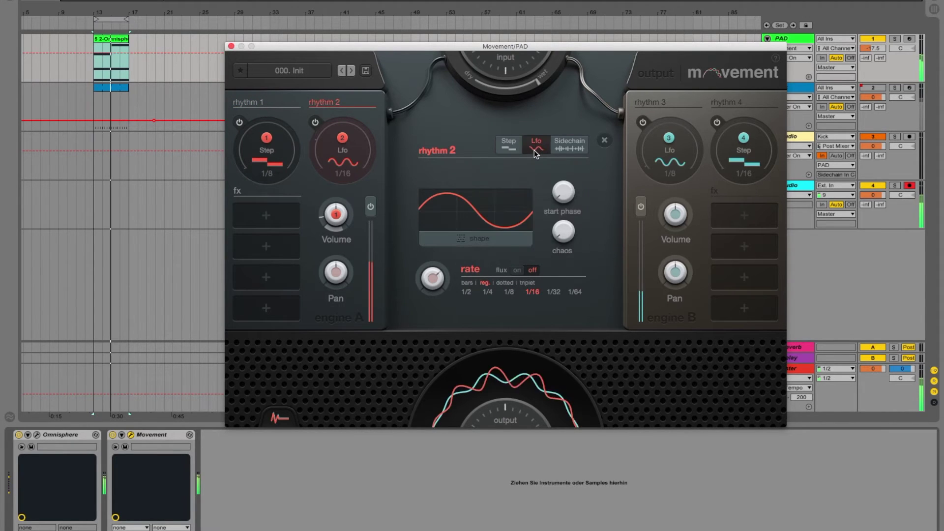
left_click(487, 238)
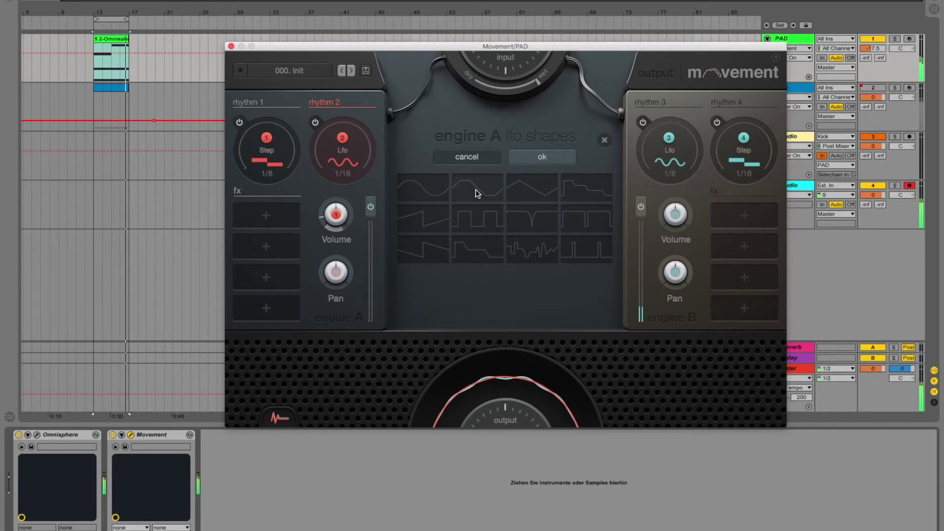
left_click(546, 254)
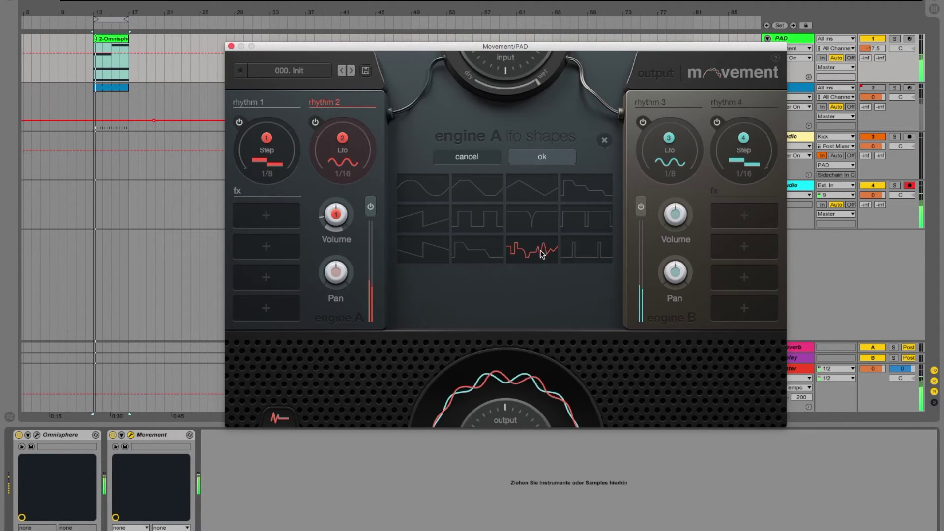
left_click(547, 162)
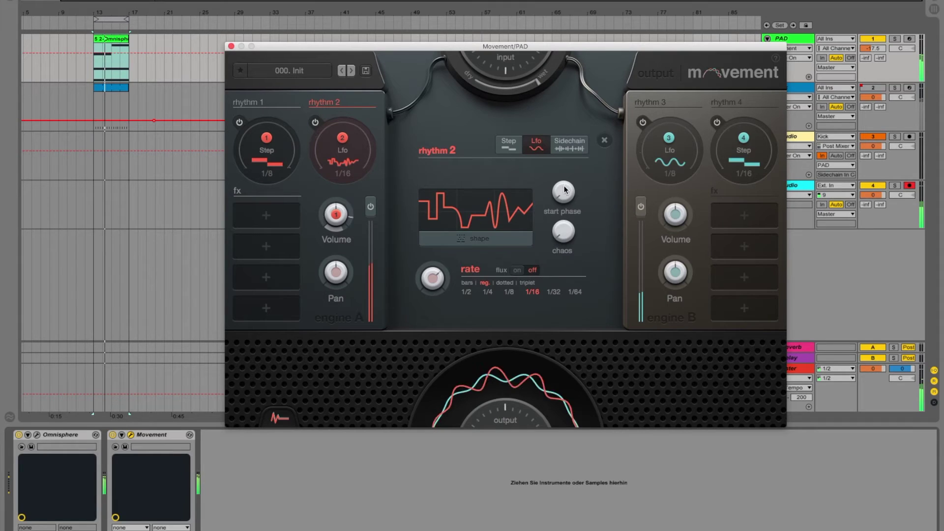
left_click_drag(558, 194, 565, 275)
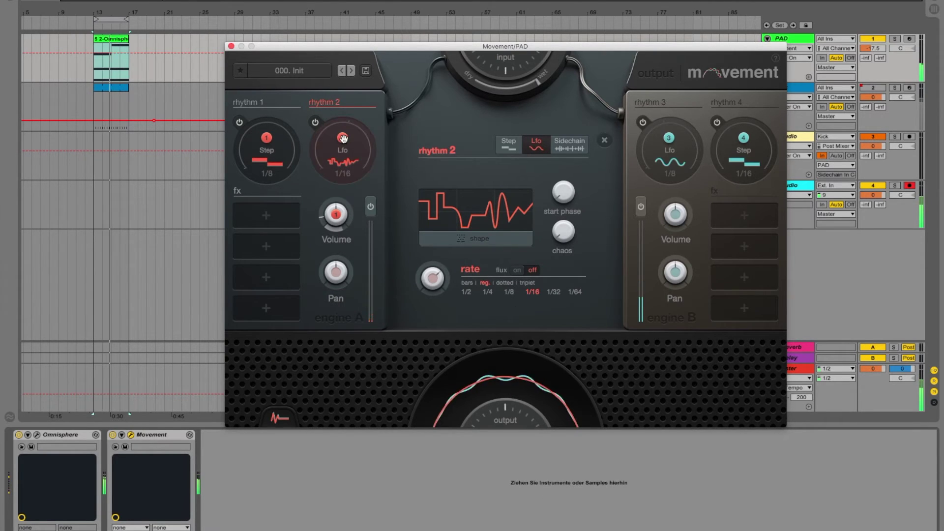
Assign rhythm 2 as the modulator of engine A's Pan.
left_click_drag(342, 138, 333, 278)
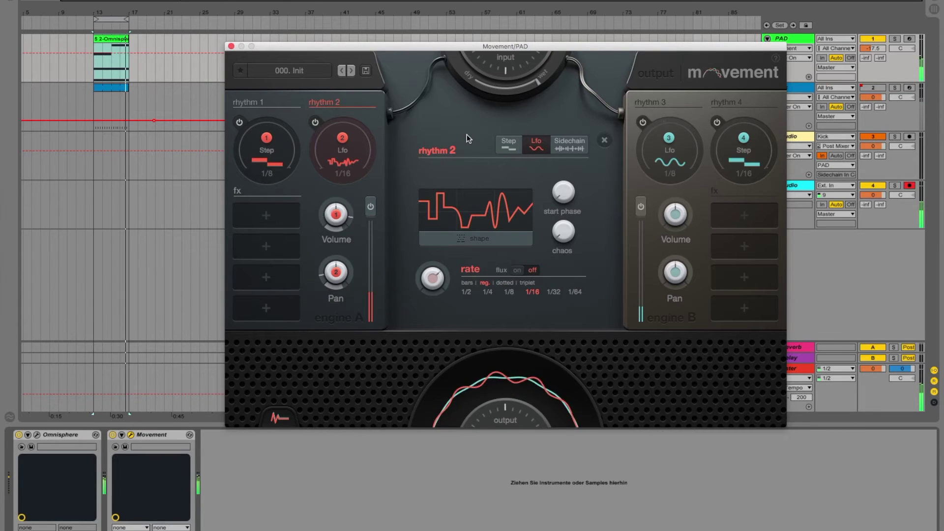
Add a distortion effect to engine A's first effect slot.
left_click(279, 215)
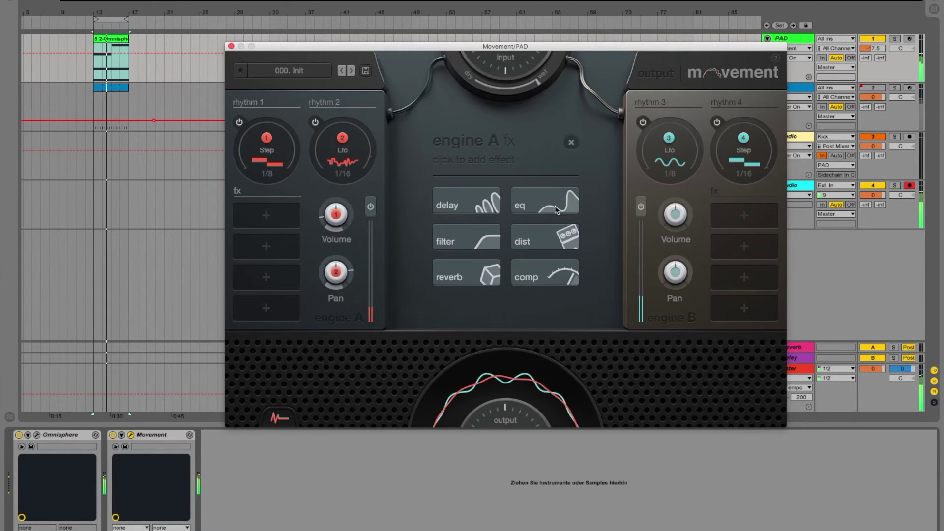
left_click_drag(547, 242, 275, 221)
left_click_drag(530, 240, 276, 212)
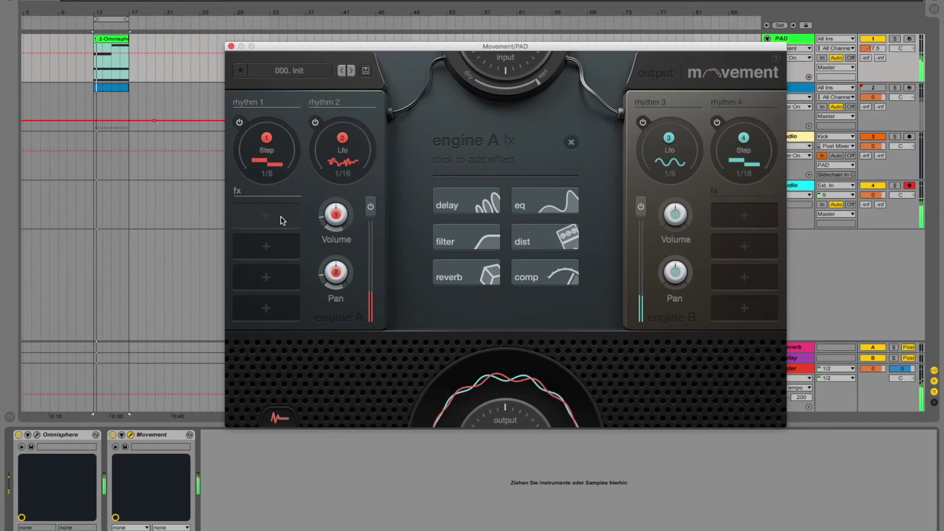
left_click_drag(542, 241, 274, 218)
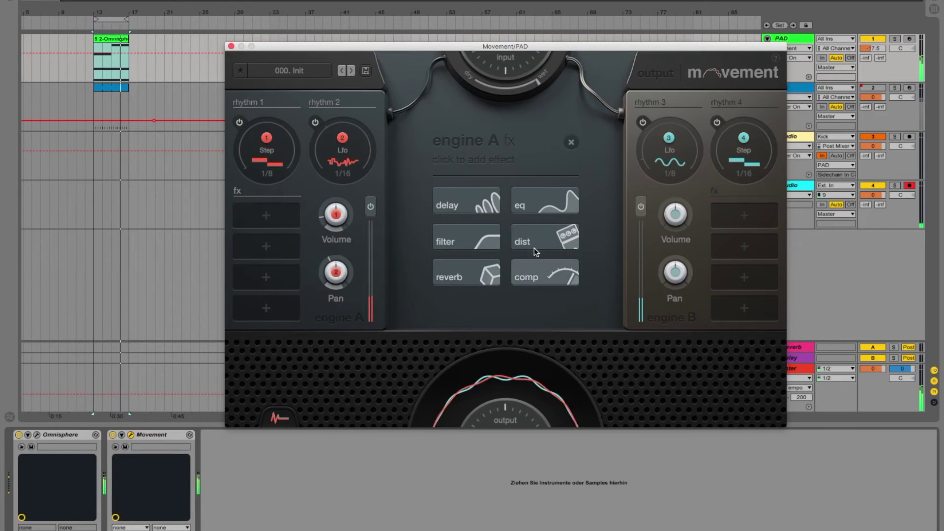
left_click_drag(544, 242, 261, 217)
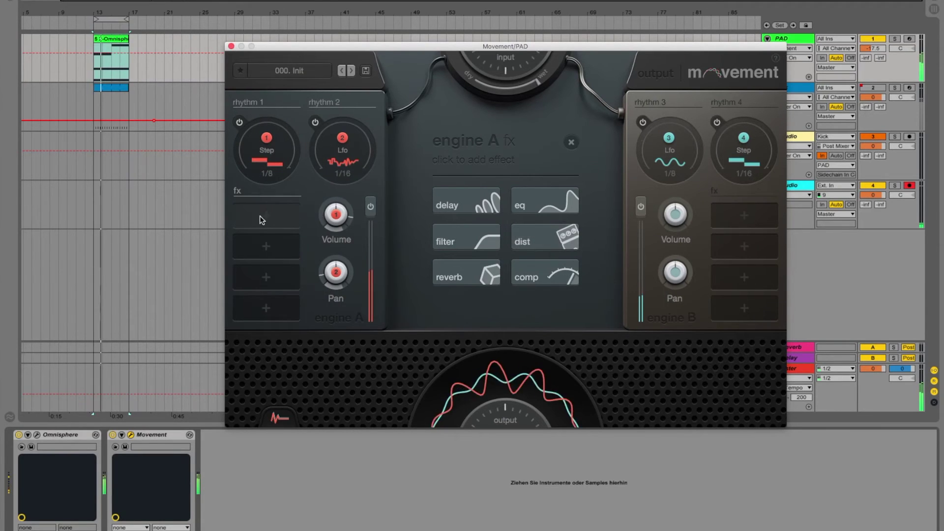
left_click(550, 237)
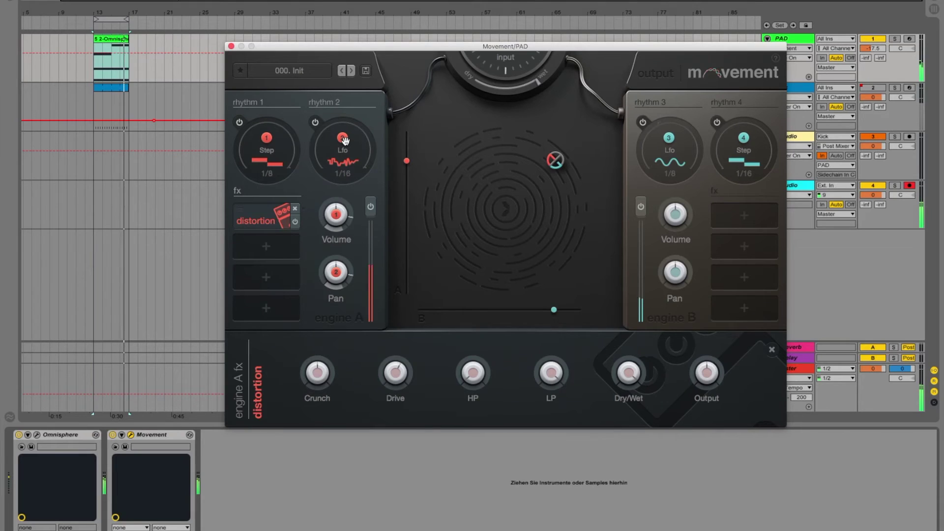
Assign rhythm 2 as the modulator of the Drive on engine A's distortion and adjust the Drive knob.
left_click_drag(344, 141, 399, 380)
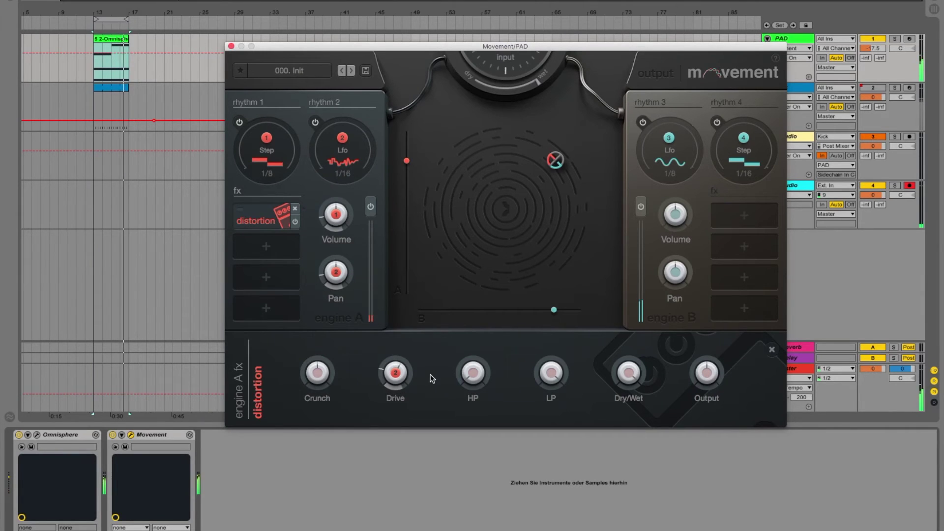
mouse_move(405, 378)
left_click_drag(400, 368, 395, 403)
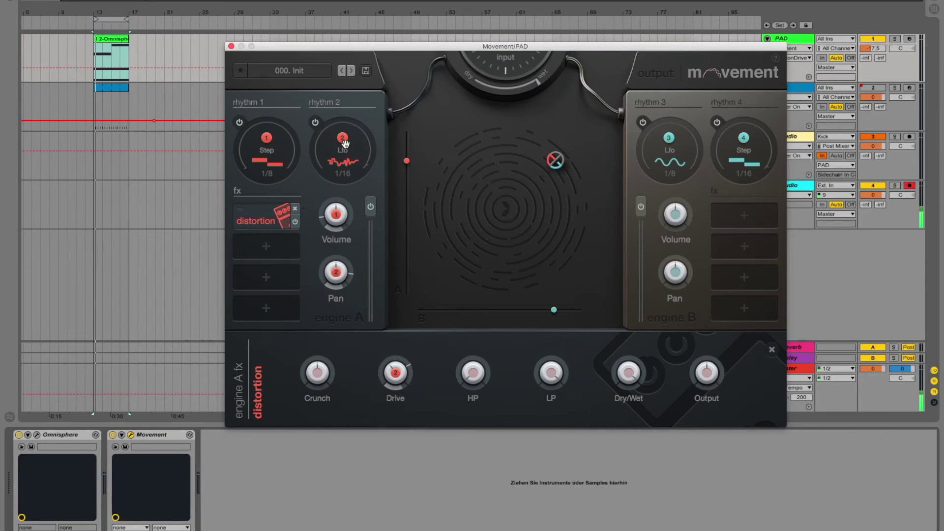
Add a reverb effect to engine A's second effect slot.
mouse_move(480, 387)
left_click(274, 245)
left_click(453, 277)
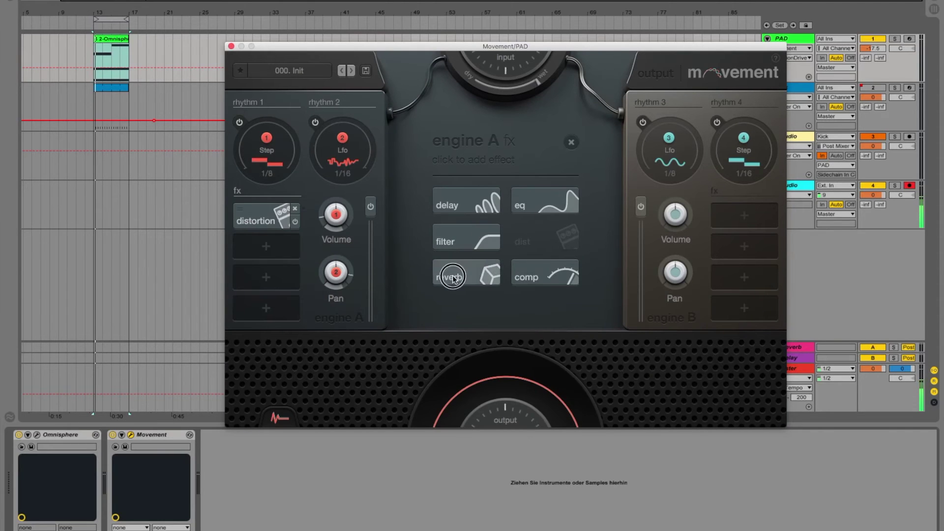
Review the controls of engine A's distortion and the effects still available for its third slot.
left_click(263, 214)
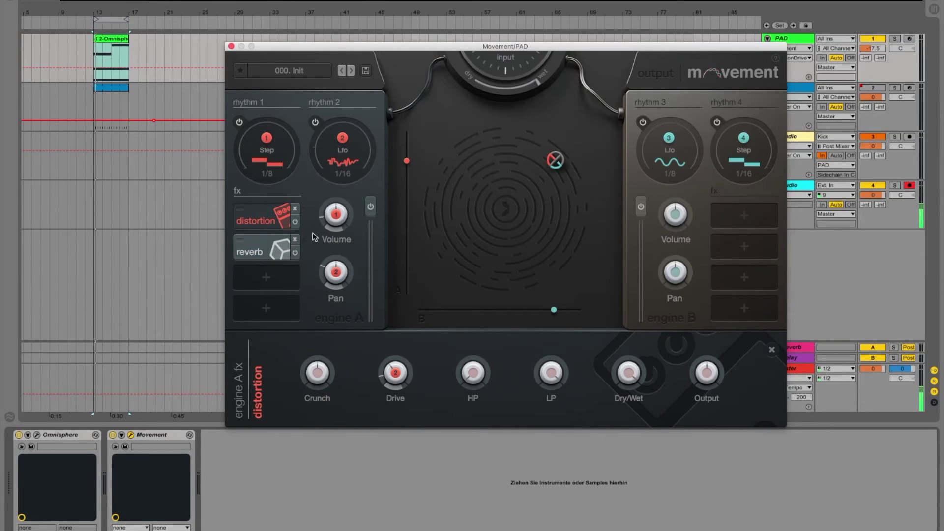
left_click(267, 220)
left_click(262, 282)
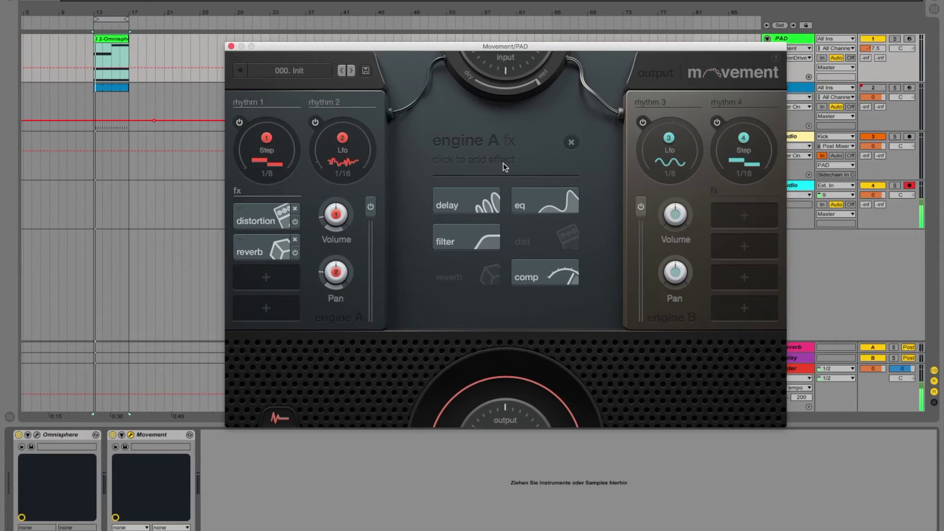
left_click(570, 143)
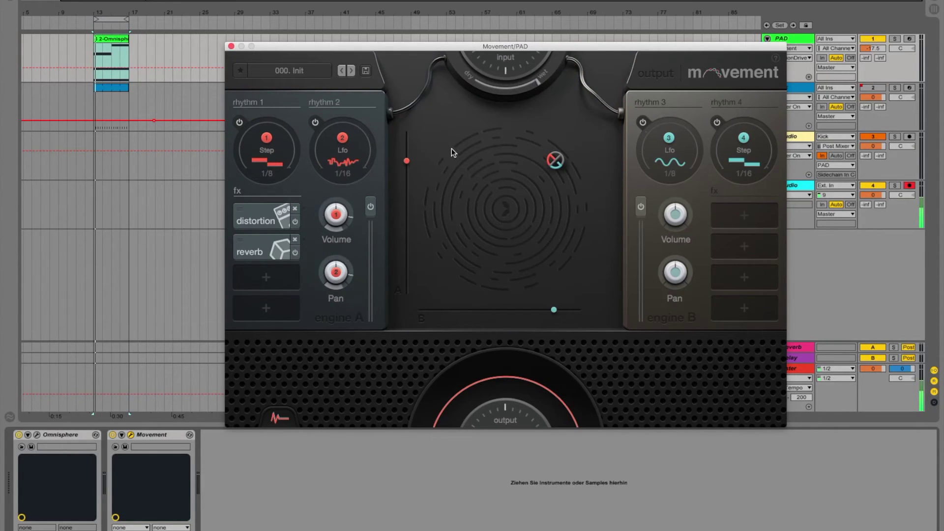
Turn off rhythm 4 and switch rhythm 3 to Sidechain mode.
left_click(717, 123)
left_click(679, 163)
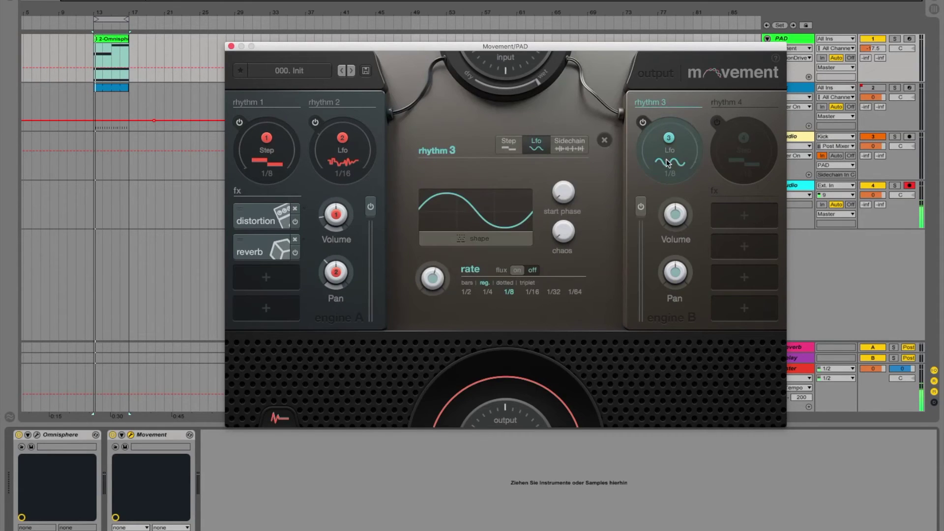
left_click(576, 146)
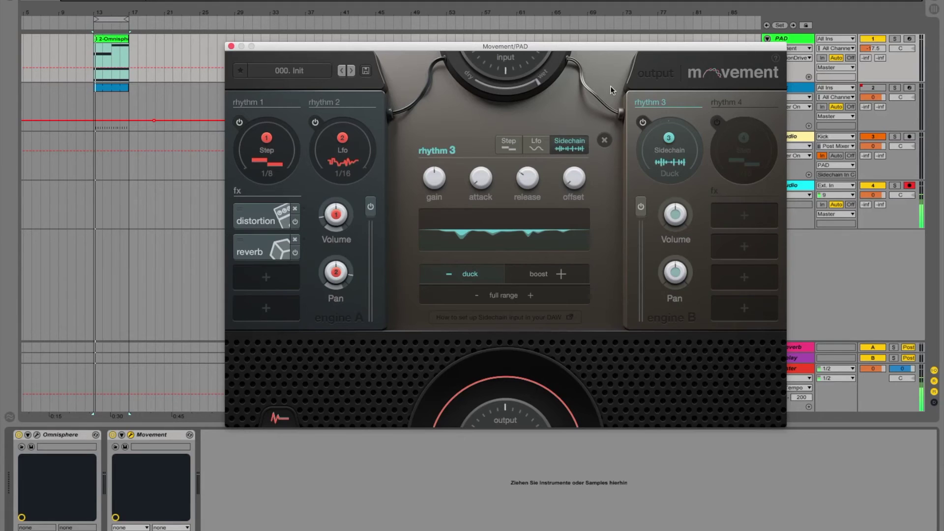
Move the plug-in window clear of the track headers, inspect the Kick track's devices and return to the PAD track.
left_click_drag(603, 48, 562, 26)
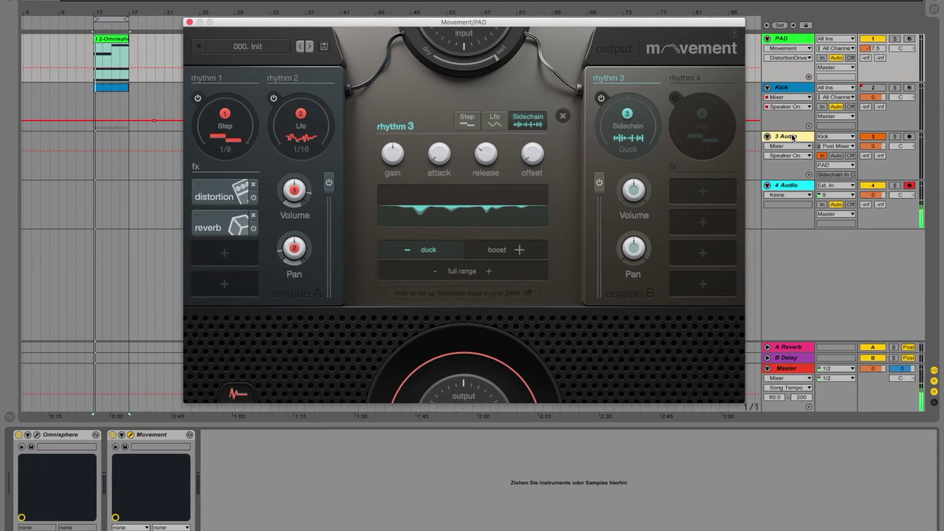
left_click(782, 88)
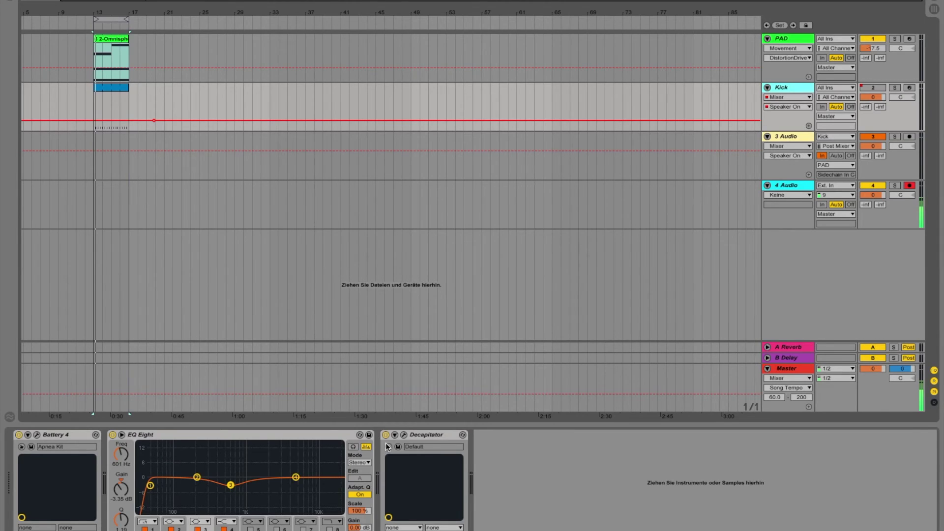
left_click(787, 38)
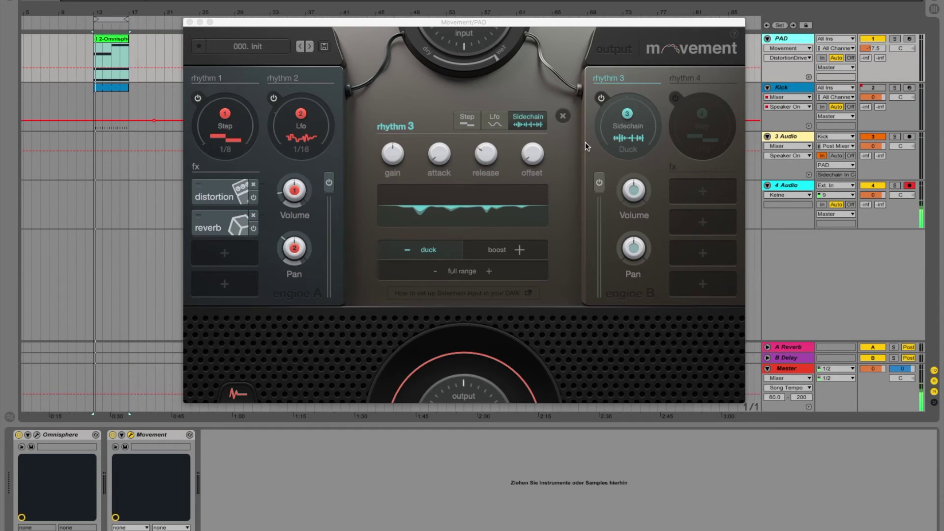
Activate the Kick track and start playback.
left_click(880, 88)
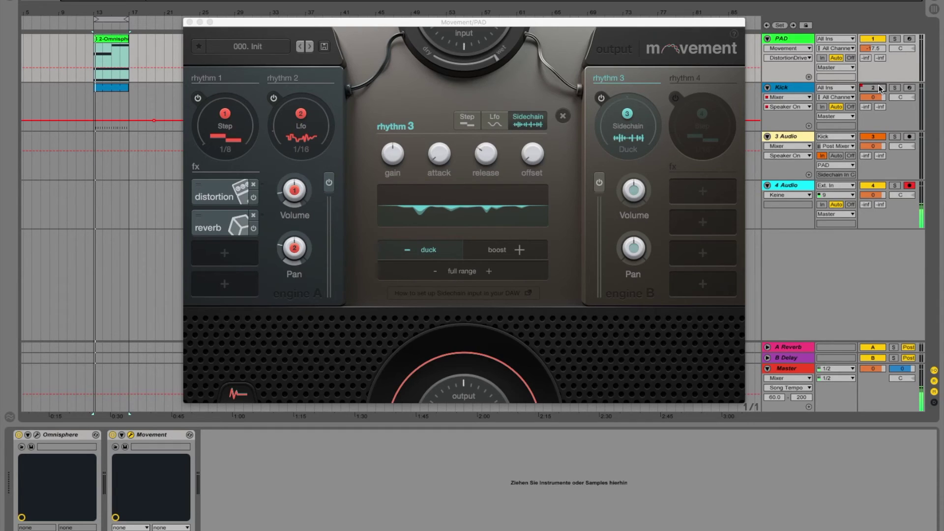
key("space")
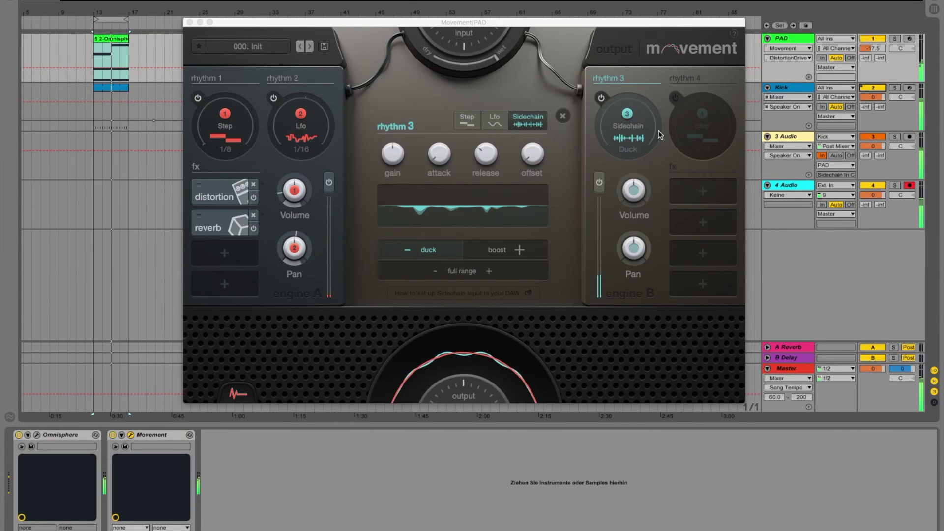
Remove the distortion from engine A and add a distortion effect to engine B's first effect slot.
left_click(695, 196)
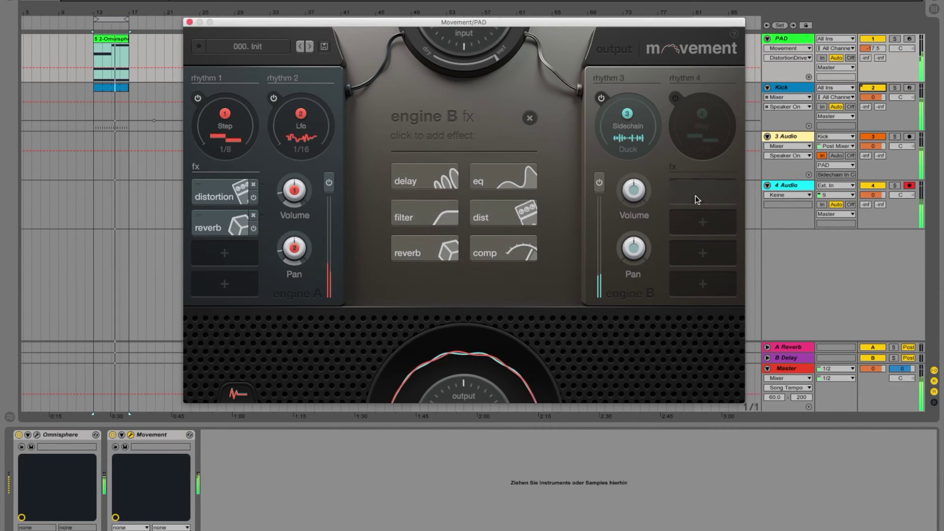
left_click(254, 185)
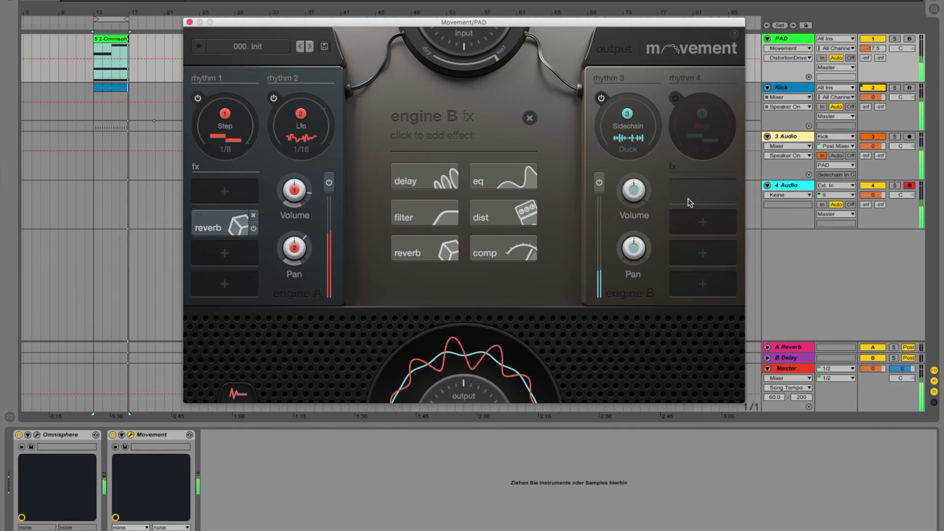
left_click(689, 199)
left_click(684, 189)
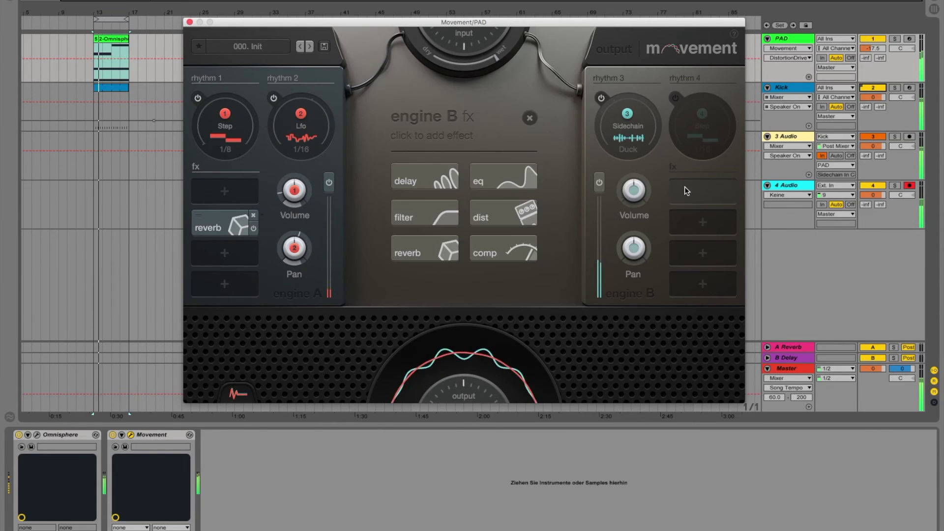
left_click(492, 211)
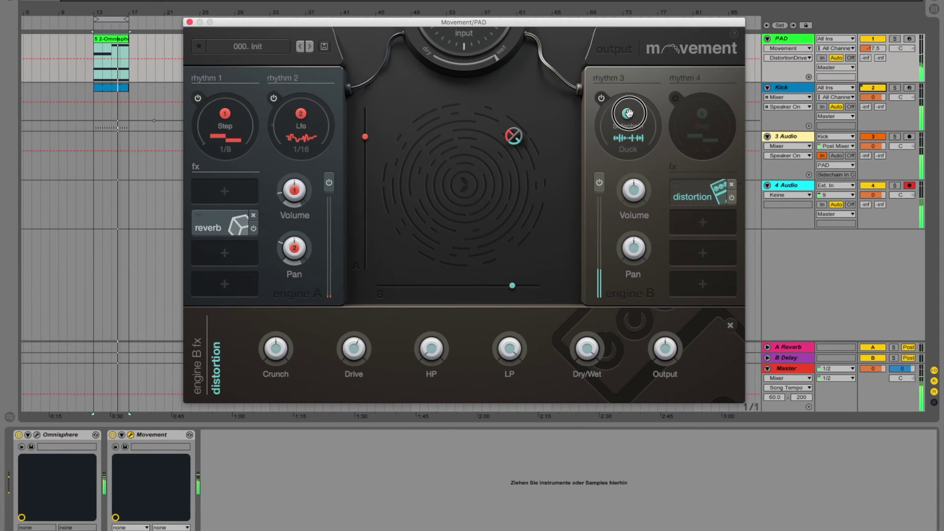
Assign rhythm 3 as the modulator of the Drive on engine B's distortion and adjust the Drive knob.
left_click_drag(629, 114, 354, 350)
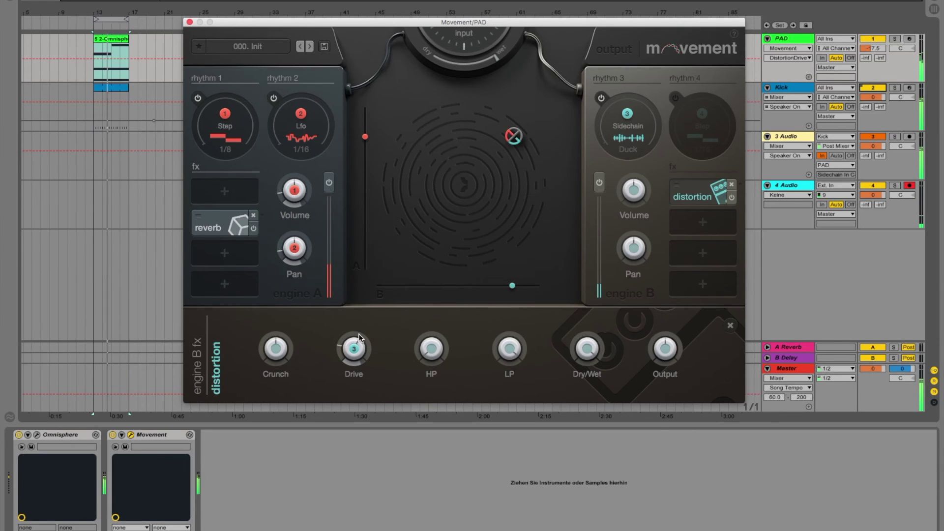
mouse_move(365, 342)
left_click_drag(364, 341, 353, 279)
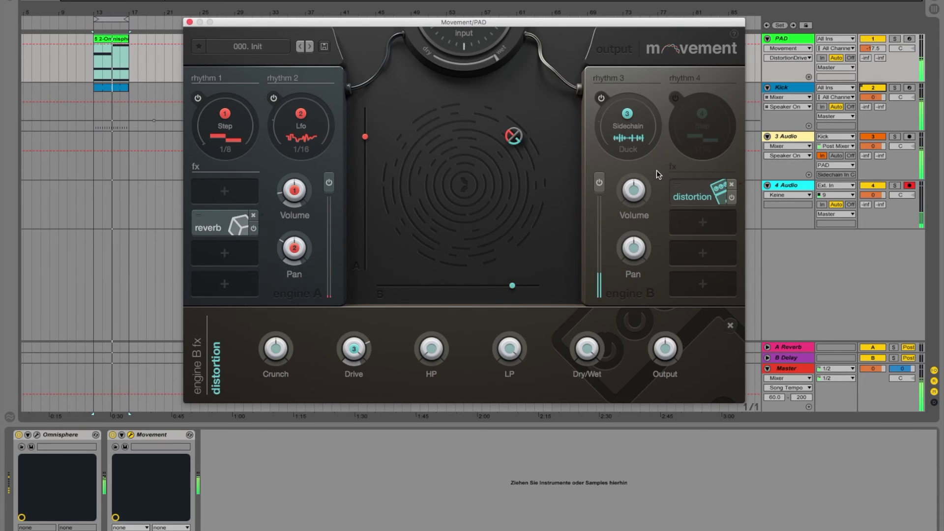
Turn off rhythm 3 and remove the distortion from engine B.
left_click(602, 100)
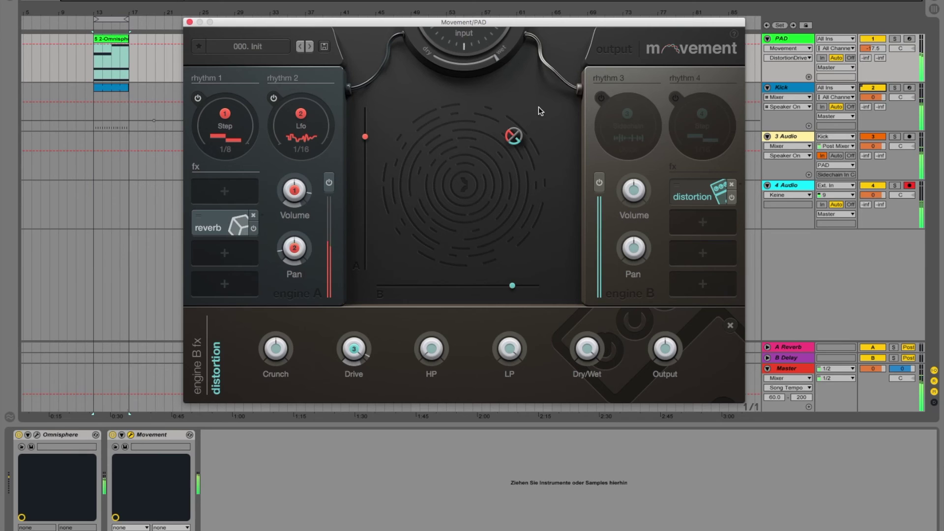
left_click(730, 184)
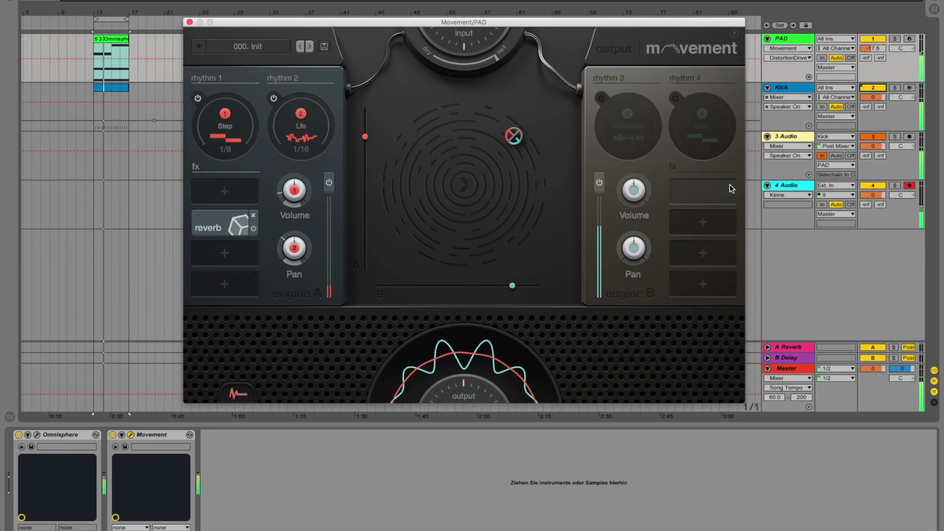
Assign rhythm 2 as the modulator of rhythm 1's rate.
left_click(306, 131)
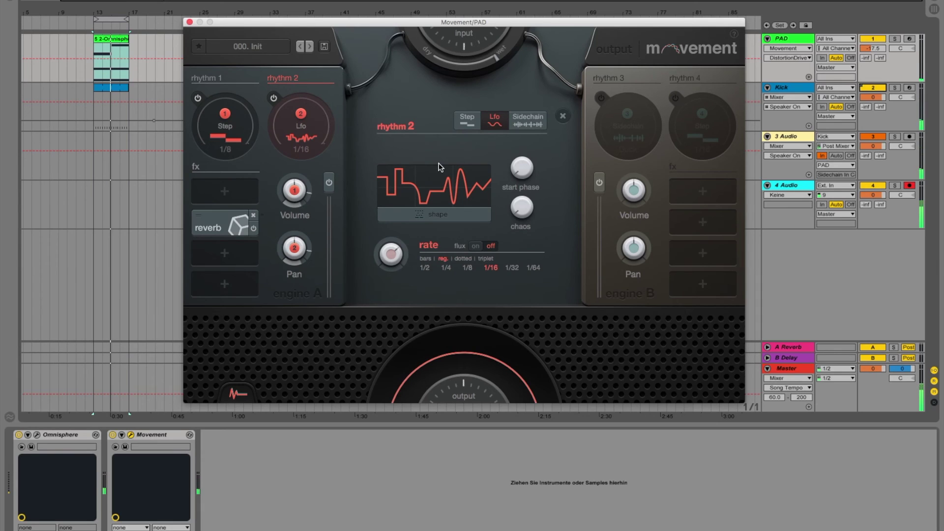
left_click(225, 127)
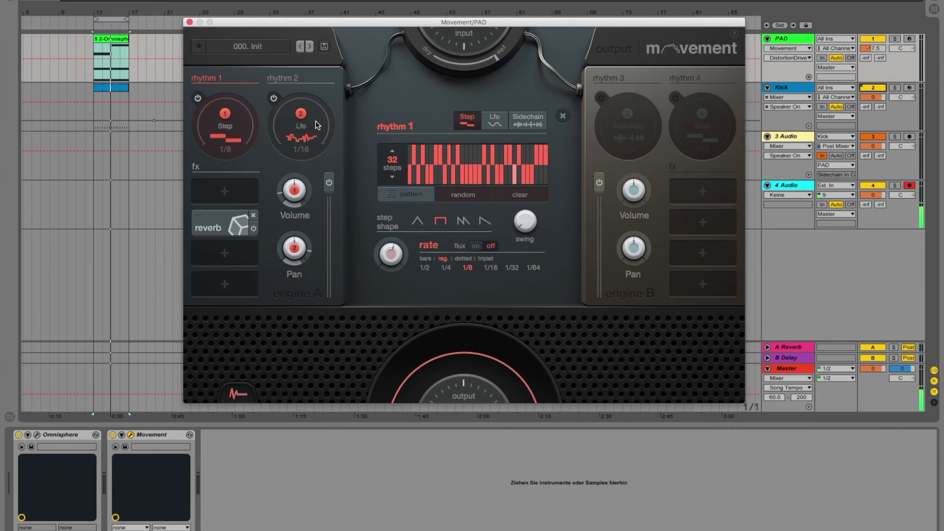
left_click(247, 121)
left_click(247, 121)
left_click(248, 123)
left_click(247, 125)
left_click_drag(301, 114, 393, 253)
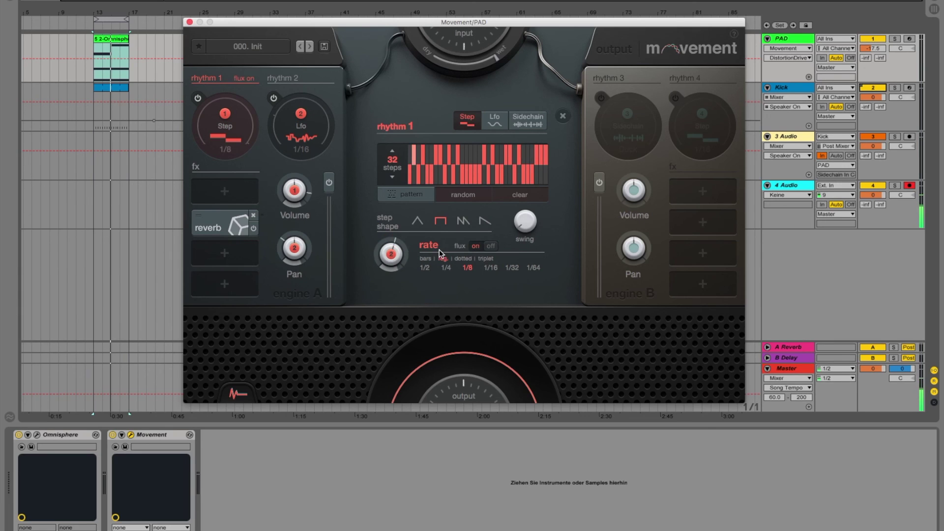